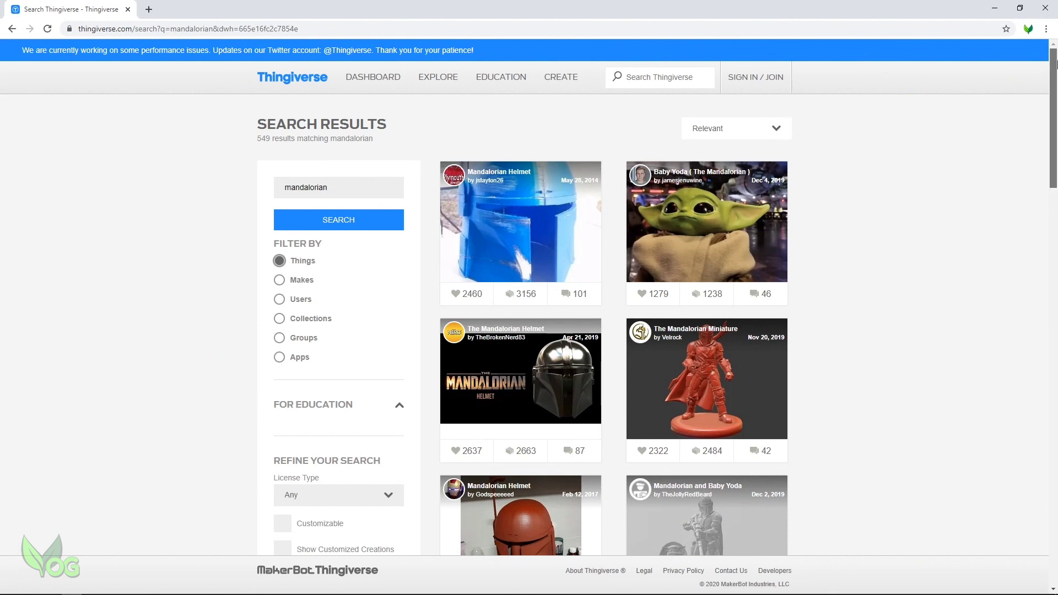
# Browse the Thingiverse search results for mandalorian models.
pyautogui.moveTo(1057, 64); pyautogui.dragTo(1054, 259)
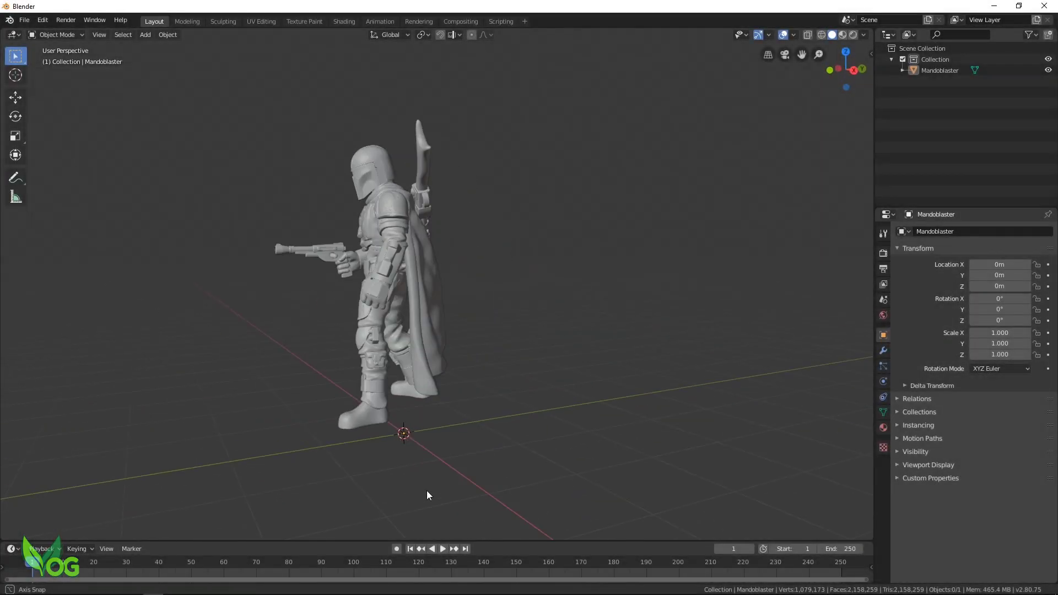
# View the Mandalorian figure from the front and add a cube mesh to the scene.
pyautogui.moveTo(426, 490); pyautogui.dragTo(257, 322, button='middle')
pyautogui.click(838, 70)
pyautogui.click(838, 70)
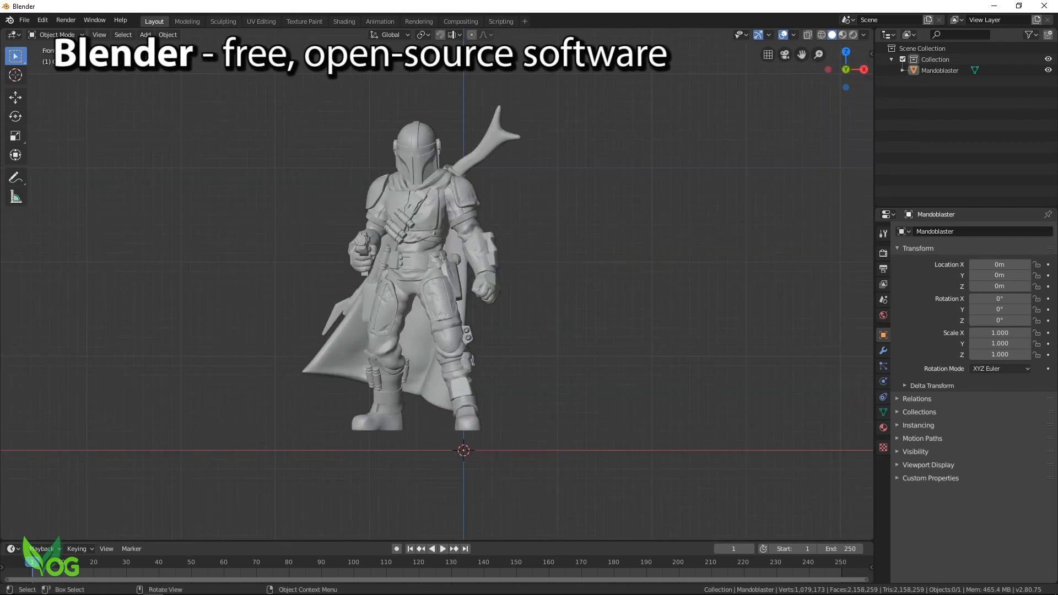
pyautogui.click(145, 34)
pyautogui.moveTo(165, 46)
pyautogui.click(248, 57)
# Scale the cube to about 18.3 and move it to about X -2.93 m, Z 9.71 m, covering the figure below the shoulders.
pyautogui.press('s')
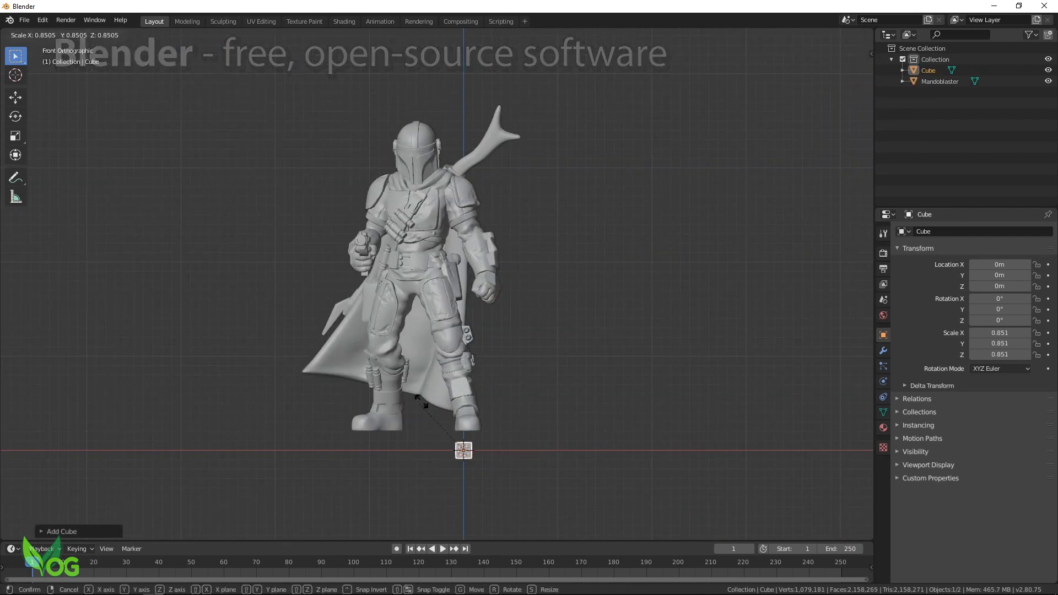
pyautogui.click(615, 356)
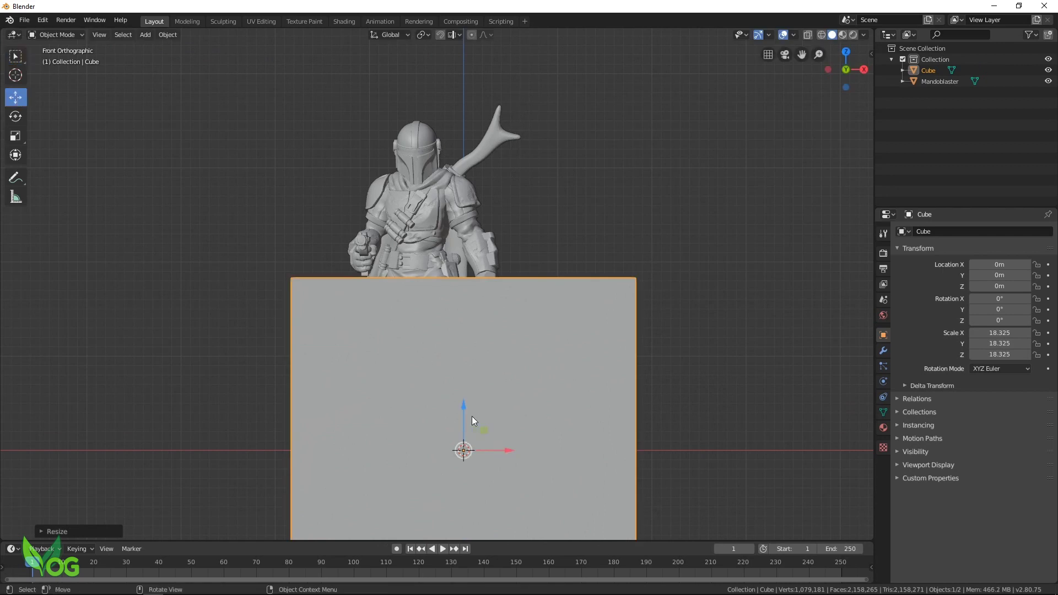
pyautogui.moveTo(477, 417); pyautogui.dragTo(481, 318)
pyautogui.moveTo(512, 359); pyautogui.dragTo(485, 361)
# Subtract the cube from the Mandoblaster figure with the BoolTool Difference operation, leaving only the head and shoulders.
pyautogui.click(865, 70)
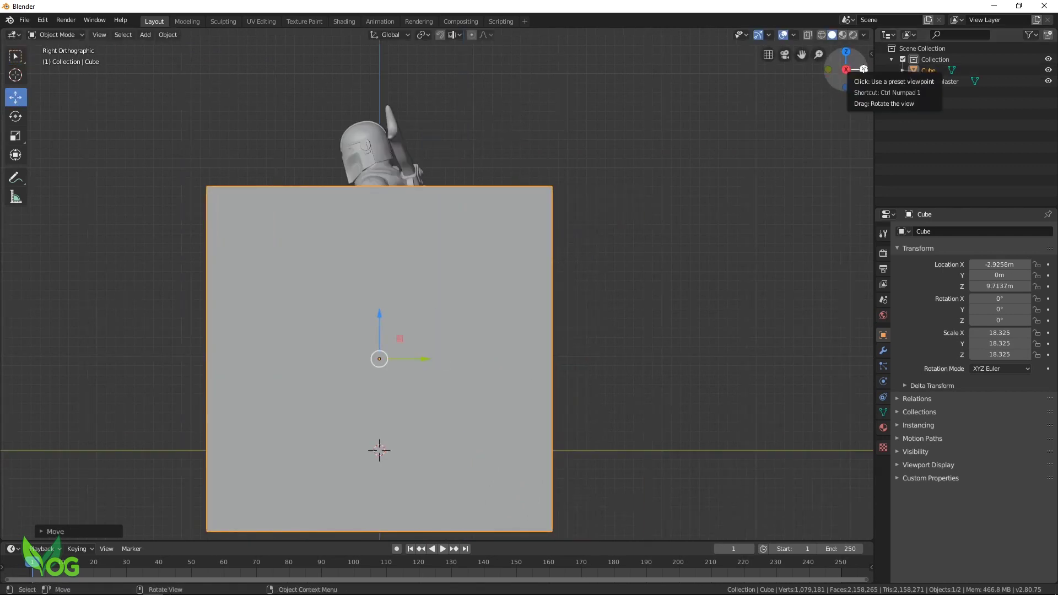
pyautogui.click(864, 69)
pyautogui.click(864, 69)
pyautogui.keyDown('shift'); pyautogui.click(517, 137); pyautogui.keyUp('shift')
pyautogui.click(168, 34)
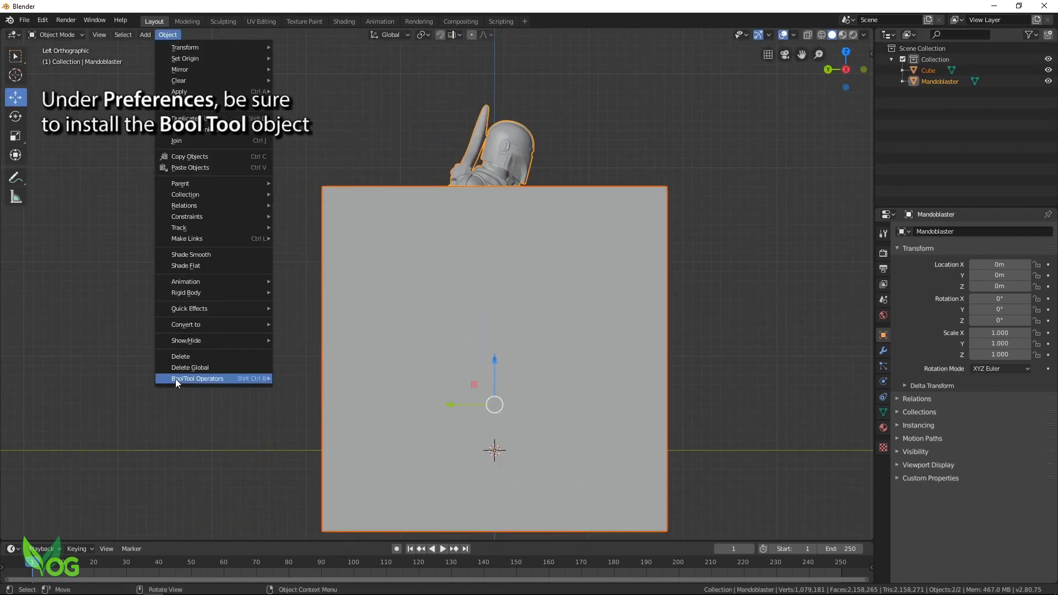
pyautogui.moveTo(167, 379)
pyautogui.click(304, 389)
# Select the remaining head and shoulders and move them down along Z towards the ground grid.
pyautogui.moveTo(308, 386); pyautogui.dragTo(389, 369, button='middle')
pyautogui.keyDown('shift'); pyautogui.moveTo(475, 302); pyautogui.dragTo(474, 376, button='middle'); pyautogui.keyUp('shift')
pyautogui.scroll(4, 468, 336)
pyautogui.scroll(-6, 540, 322)
pyautogui.click(541, 322)
pyautogui.scroll(-2, 541, 321)
pyautogui.click(408, 279)
pyautogui.moveTo(421, 381); pyautogui.dragTo(421, 520)
# Add another cube and move it beside the bust to about X 9.48 m, Z 0.39 m.
pyautogui.keyDown('shift'); pyautogui.moveTo(444, 485); pyautogui.dragTo(524, 347, button='middle'); pyautogui.keyUp('shift')
pyautogui.scroll(5, 524, 347)
pyautogui.keyDown('shift'); pyautogui.moveTo(573, 381); pyautogui.dragTo(451, 358, button='middle'); pyautogui.keyUp('shift')
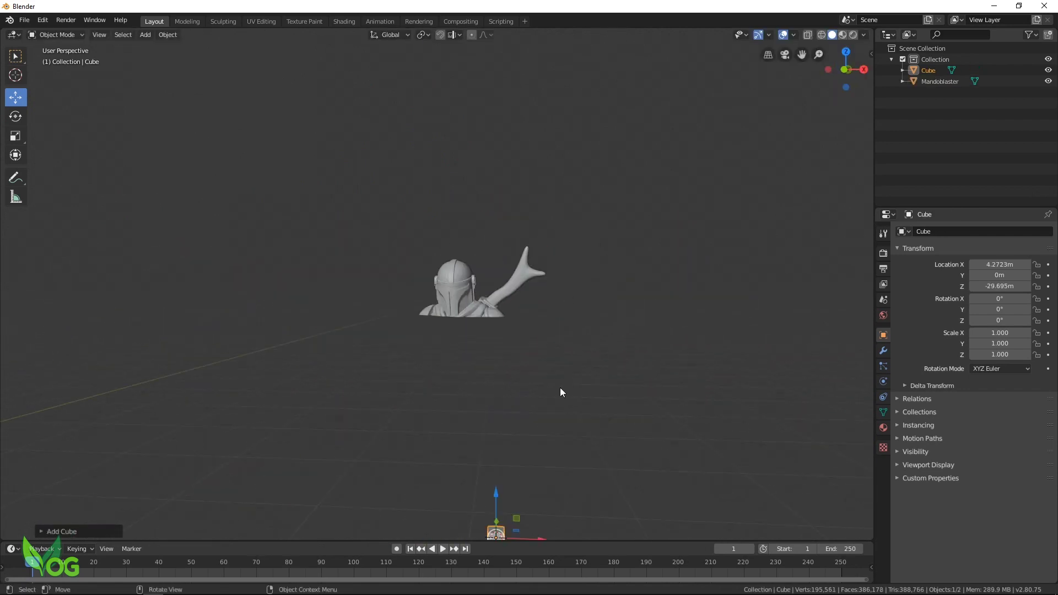
pyautogui.moveTo(497, 490); pyautogui.dragTo(516, 242)
pyautogui.moveTo(540, 295); pyautogui.dragTo(582, 303)
# Scale the cube to about 5.46 and move it along X to about 7.84 m, overlapping the side of the bust.
pyautogui.press('s')
pyautogui.click(693, 464)
pyautogui.scroll(5, 584, 411)
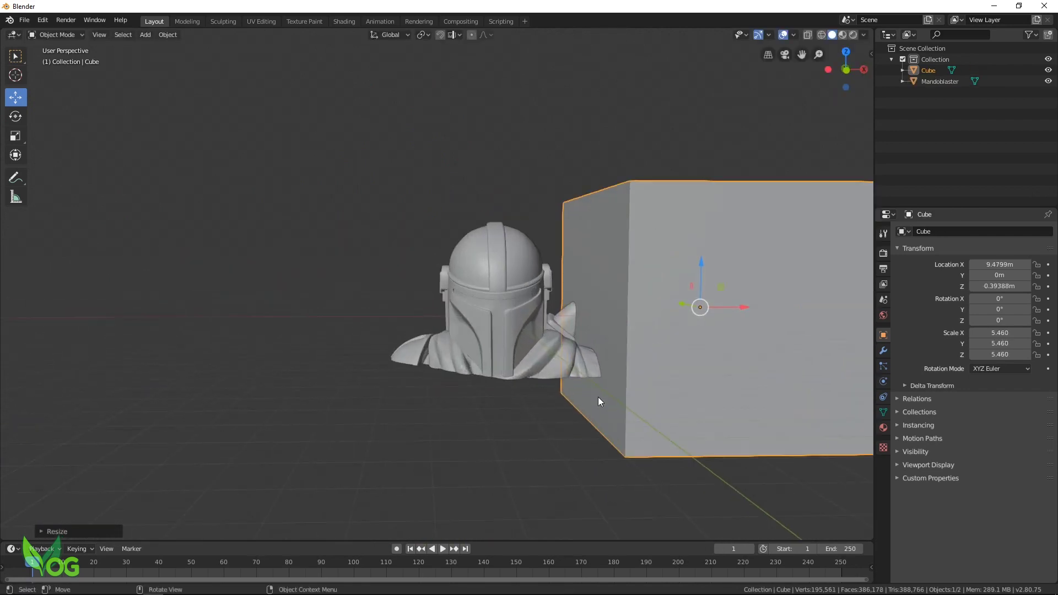
pyautogui.press('g')
pyautogui.press('x')
pyautogui.click(607, 292)
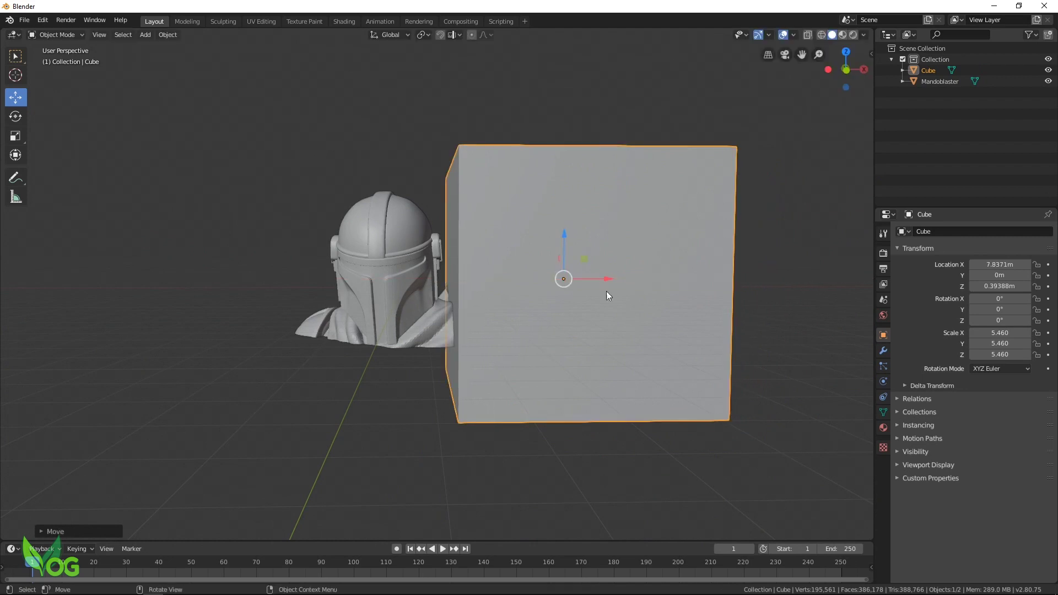
# Cut away the side of the bust by subtracting the cube with BoolTool Difference.
pyautogui.click(168, 34)
pyautogui.moveTo(183, 361)
pyautogui.click(306, 388)
# Add two more cubes to the scene for trimming the back of the bust.
pyautogui.moveTo(306, 388); pyautogui.dragTo(398, 435, button='middle')
pyautogui.scroll(1, 438, 432)
pyautogui.scroll(-3, 439, 432)
pyautogui.click(146, 35)
pyautogui.click(145, 34)
pyautogui.click(146, 35)
pyautogui.moveTo(157, 47)
pyautogui.click(256, 55)
pyautogui.click(148, 37)
pyautogui.click(263, 57)
# Move the newest cube behind the bust to about Y 4.91 m, Z -0.32 m and scale it to about 5.59.
pyautogui.scroll(-6, 413, 383)
pyautogui.moveTo(432, 378); pyautogui.dragTo(432, 245)
pyautogui.moveTo(474, 288); pyautogui.dragTo(498, 289)
pyautogui.scroll(6, 497, 312)
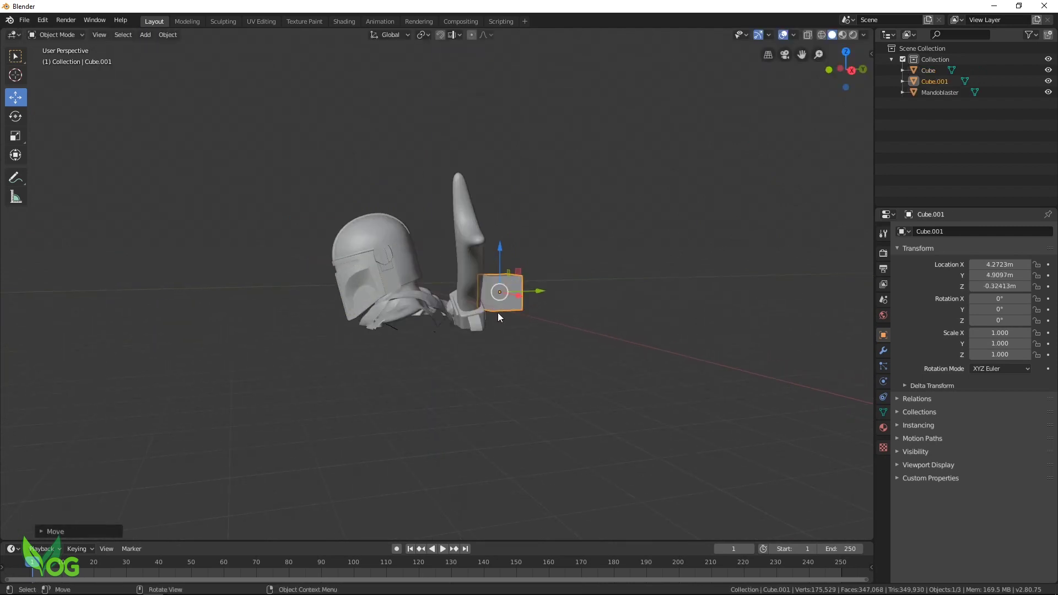
pyautogui.press('s')
pyautogui.click(672, 339)
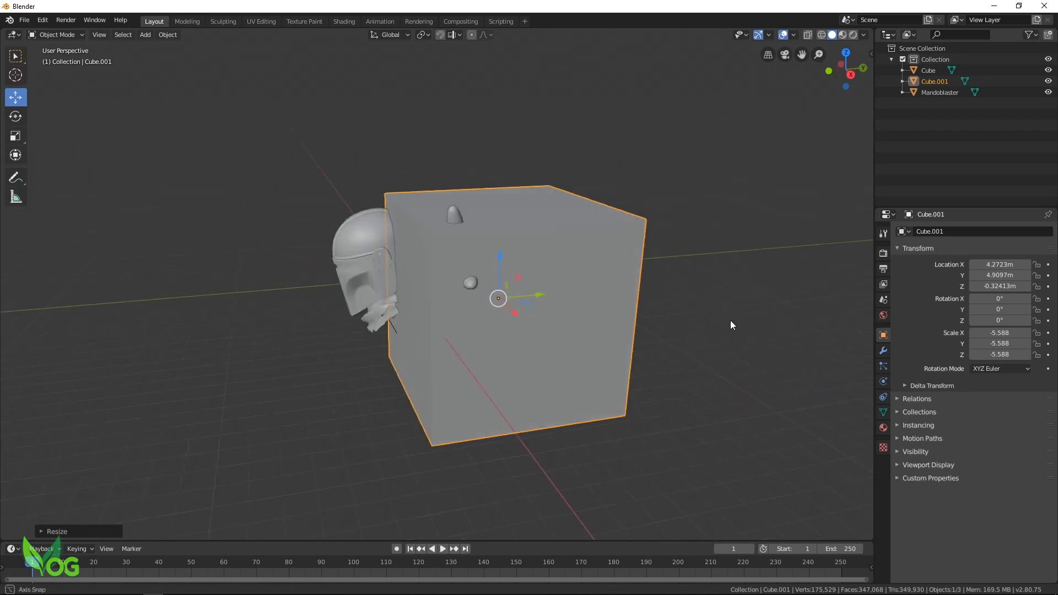
# Rotate the cube to about -22.4° around Z so it angles along the back of the bust.
pyautogui.moveTo(731, 320); pyautogui.dragTo(720, 366, button='middle')
pyautogui.click(16, 116)
pyautogui.moveTo(536, 315); pyautogui.dragTo(523, 331)
# Enlarge the rotated cube to about 7.87 and move it along Y to about 10 m, behind the bust.
pyautogui.moveTo(649, 243); pyautogui.dragTo(649, 296, button='middle')
pyautogui.click(16, 97)
pyautogui.moveTo(530, 293); pyautogui.dragTo(613, 274)
pyautogui.press('s')
pyautogui.click(577, 285)
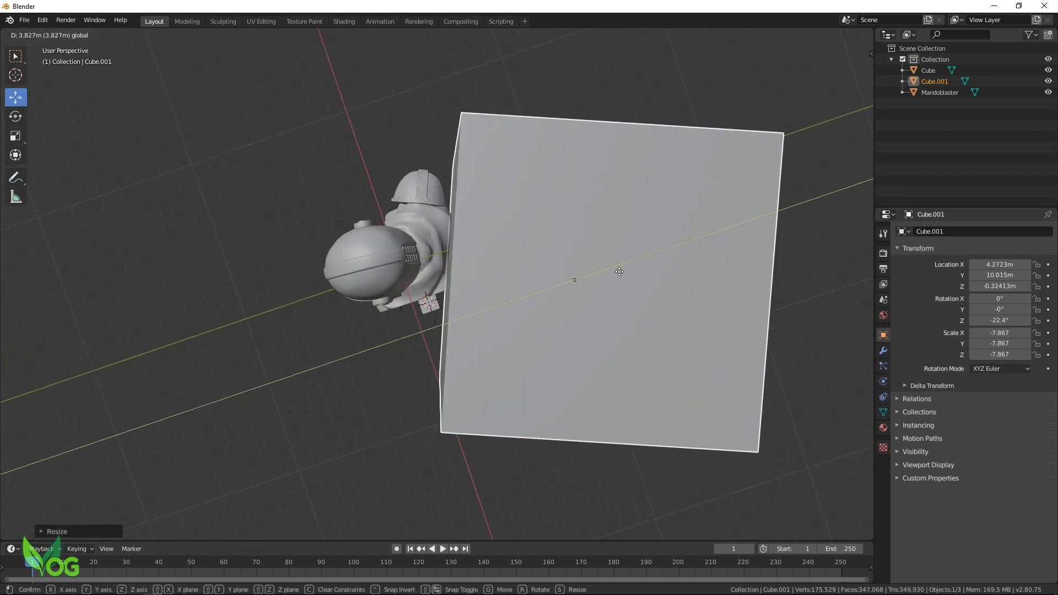
pyautogui.click(596, 278)
# Enlarge the rotated cube to about 9.59 and adjust its position along Y to about 10.29 m.
pyautogui.moveTo(430, 382); pyautogui.dragTo(636, 401, button='middle')
pyautogui.press('s')
pyautogui.click(697, 386)
pyautogui.moveTo(695, 387); pyautogui.dragTo(596, 471, button='middle')
pyautogui.moveTo(586, 254); pyautogui.dragTo(615, 240)
pyautogui.moveTo(403, 345); pyautogui.dragTo(439, 389, button='middle')
pyautogui.moveTo(579, 392); pyautogui.dragTo(585, 396)
# Remove the rear parts of the bust by subtracting the rotated cube with BoolTool Difference.
pyautogui.moveTo(589, 231); pyautogui.dragTo(752, 105, button='middle')
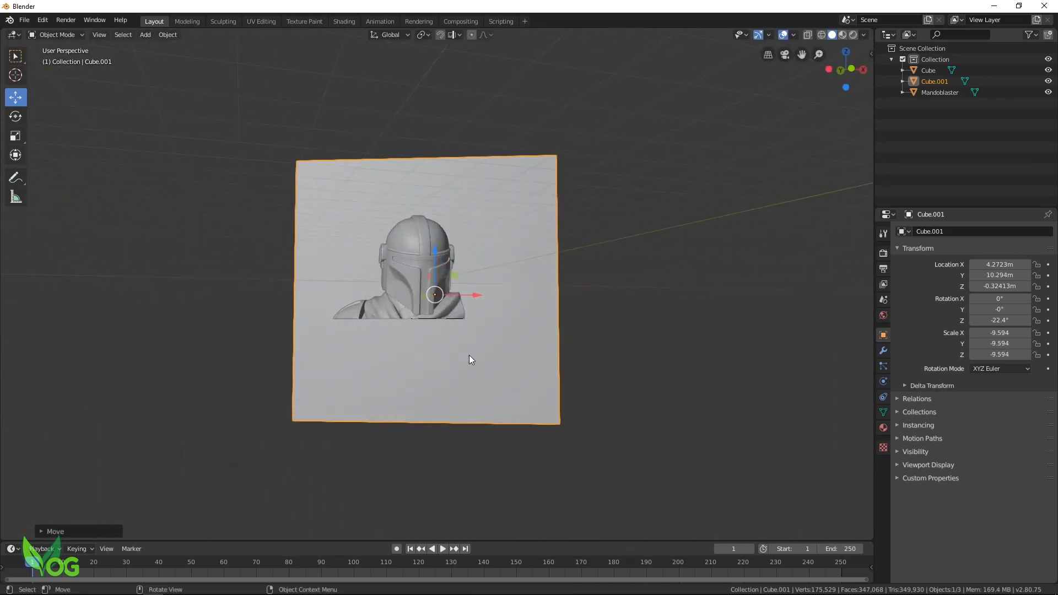
pyautogui.click(167, 34)
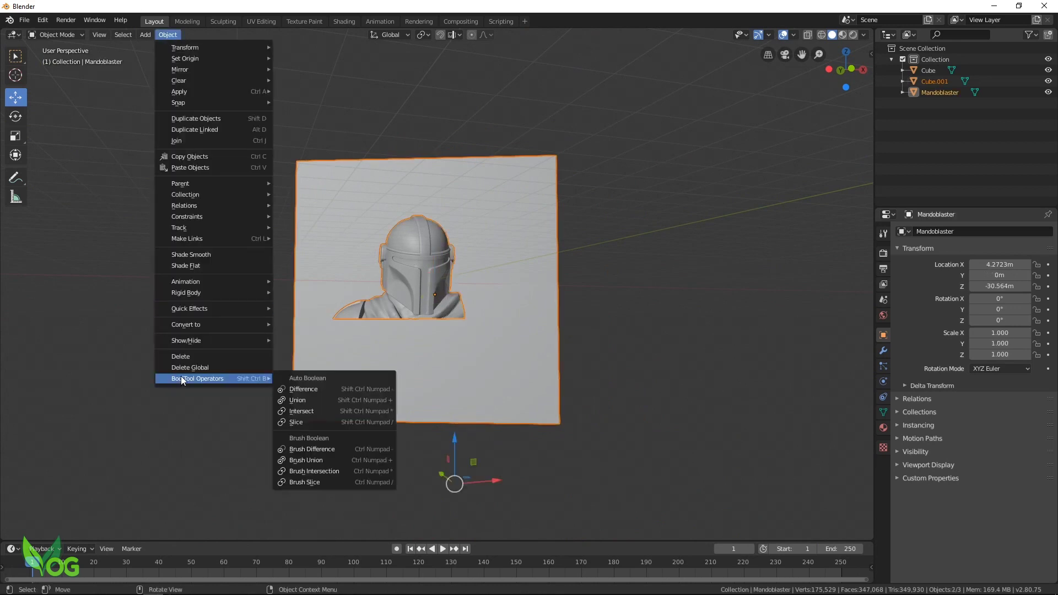
pyautogui.click(308, 391)
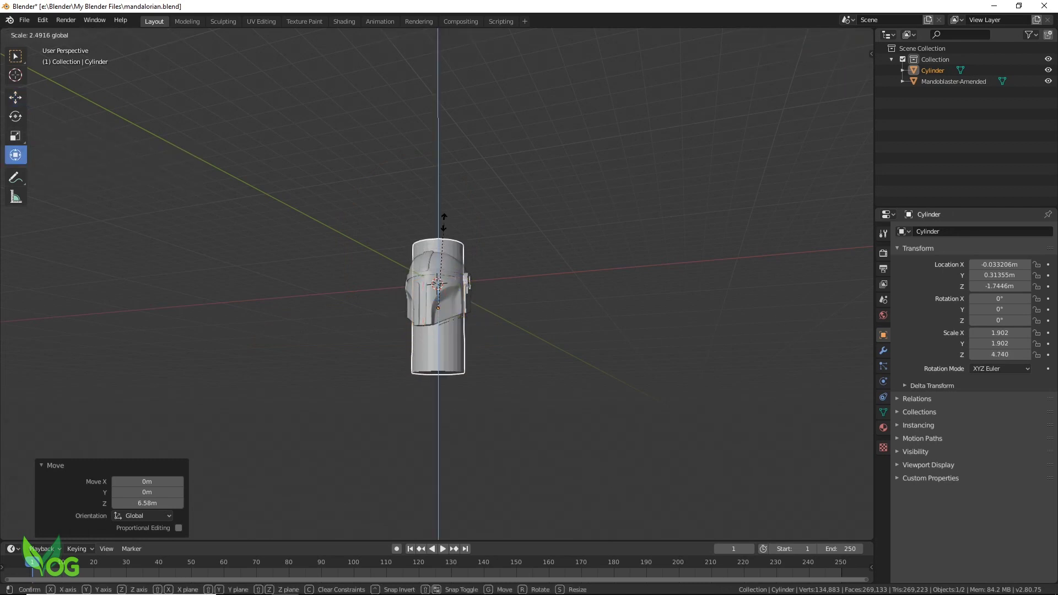
# Stretch the cylinder along Z so it extends well above and below the helmet.
pyautogui.click(443, 148)
pyautogui.moveTo(520, 386)
pyautogui.mouseDown(button='middle')
pyautogui.moveTo(603, 436)
pyautogui.moveTo(441, 507)
pyautogui.moveTo(279, 333)
pyautogui.moveTo(525, 303)
pyautogui.moveTo(514, 378)
pyautogui.mouseUp(button='middle')
pyautogui.scroll(1, 602, 437)
pyautogui.click(556, 421)
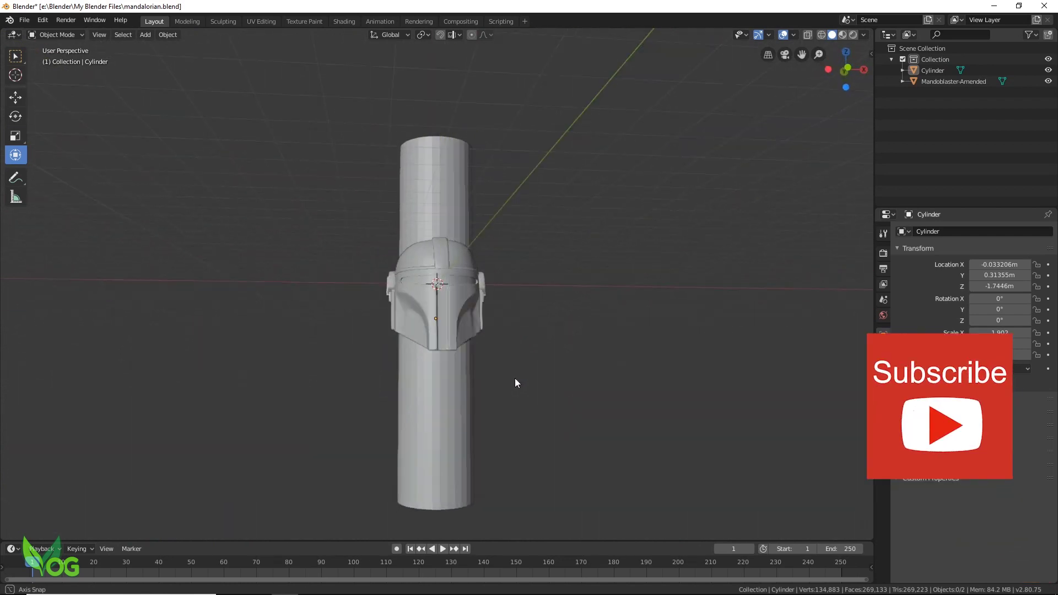
# Hollow out the helmet by subtracting the cylinder with BoolTool Difference.
pyautogui.keyDown('shift'); pyautogui.click(421, 250); pyautogui.keyUp('shift')
pyautogui.click(168, 34)
pyautogui.moveTo(209, 378)
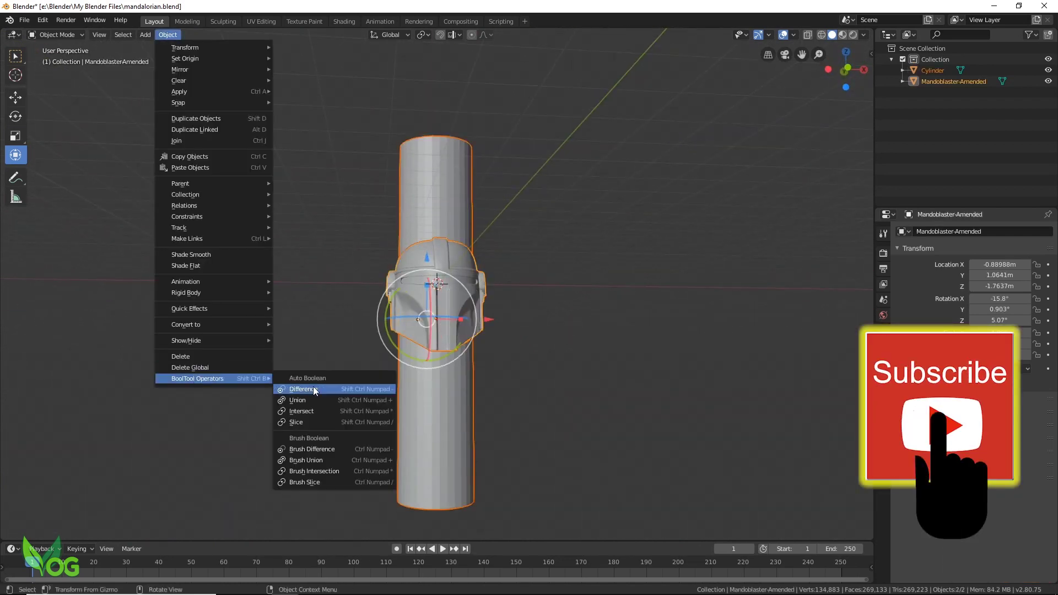
pyautogui.click(310, 391)
pyautogui.moveTo(362, 428); pyautogui.dragTo(614, 507, button='middle')
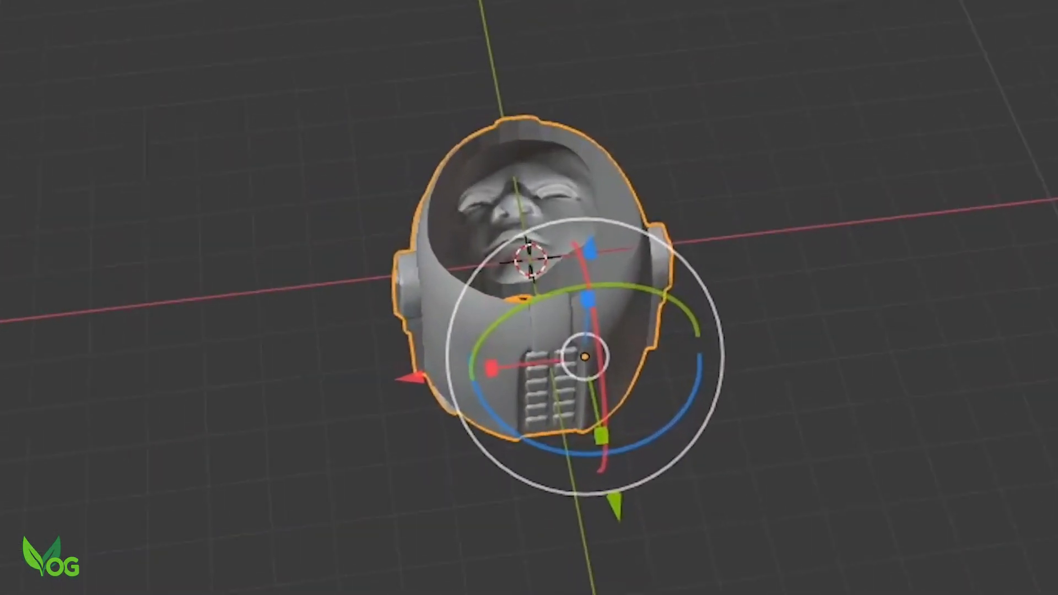
# Place a UV sphere behind the helmet at about Y 6.01 m and scale it to about 2.76.
pyautogui.press('KP_3')
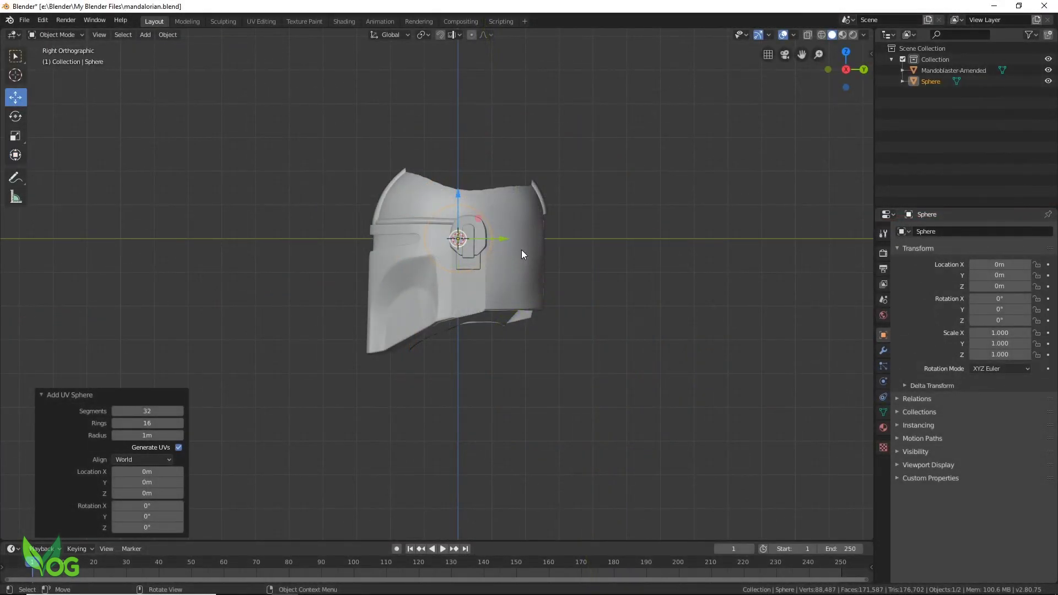
pyautogui.press('g')
pyautogui.press('y')
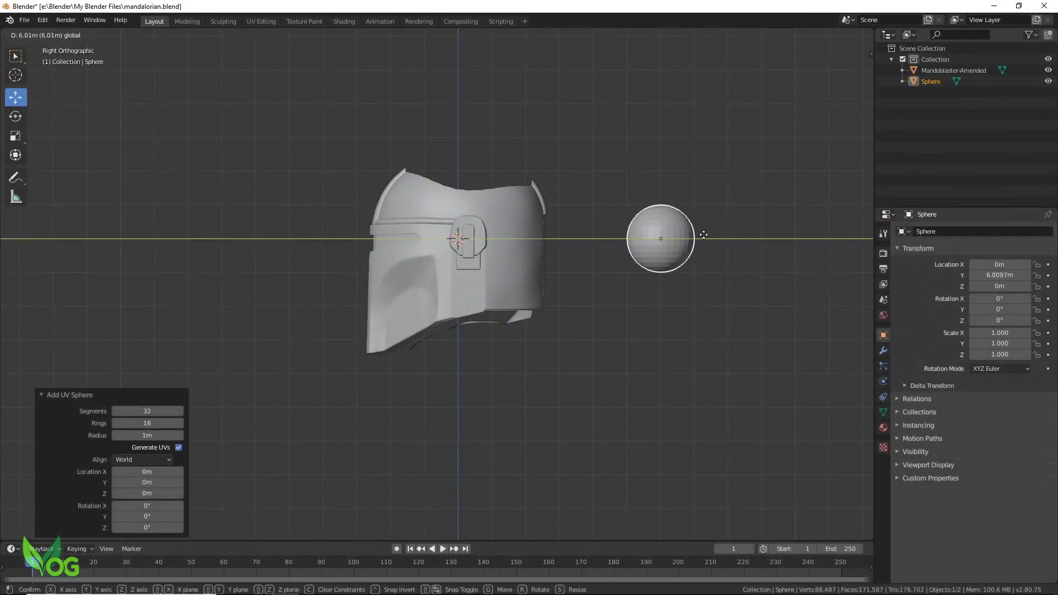
pyautogui.click(727, 254)
pyautogui.press('s')
pyautogui.click(297, 171)
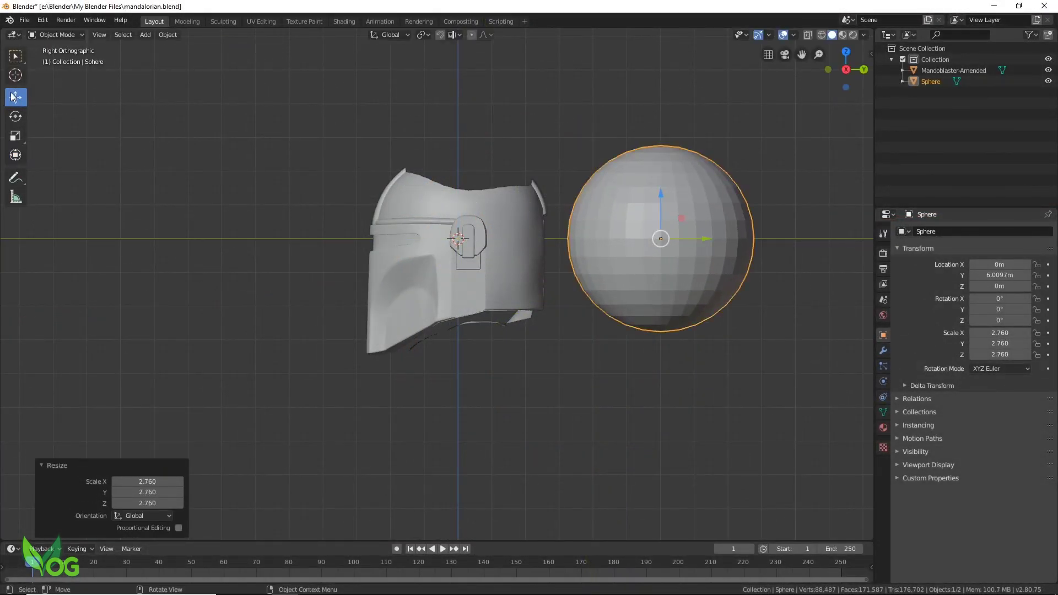
# Move the sphere over the top of the helmet to about Y 1 m, Z 3.12 m.
pyautogui.moveTo(661, 241); pyautogui.dragTo(492, 136)
pyautogui.click(828, 69)
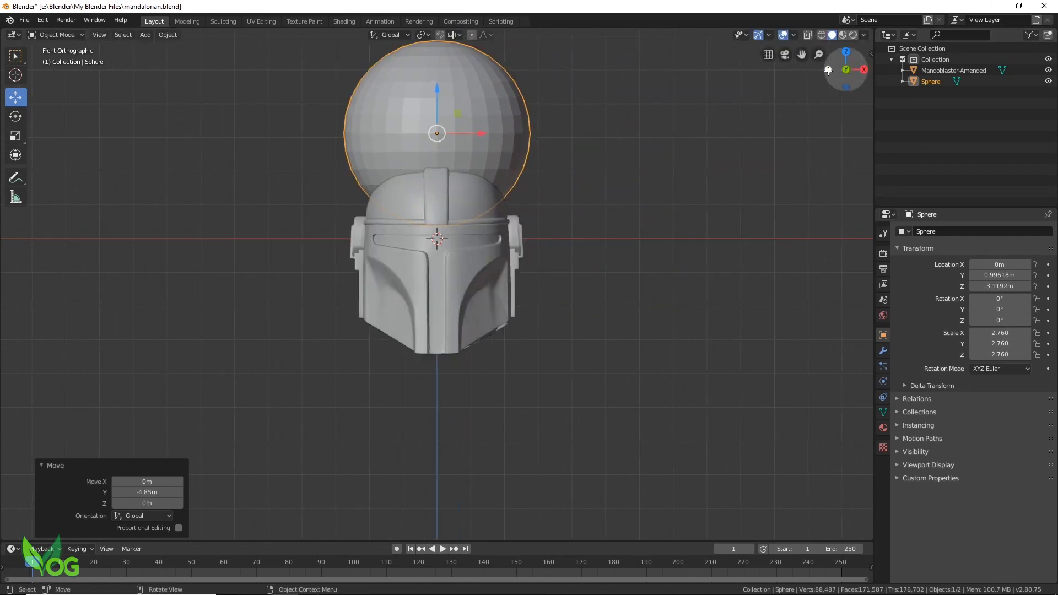
pyautogui.click(827, 70)
# Enlarge the sphere to about 4.15 and move it along Y to about 2.48 m.
pyautogui.press('s')
pyautogui.click(548, 146)
pyautogui.press('g')
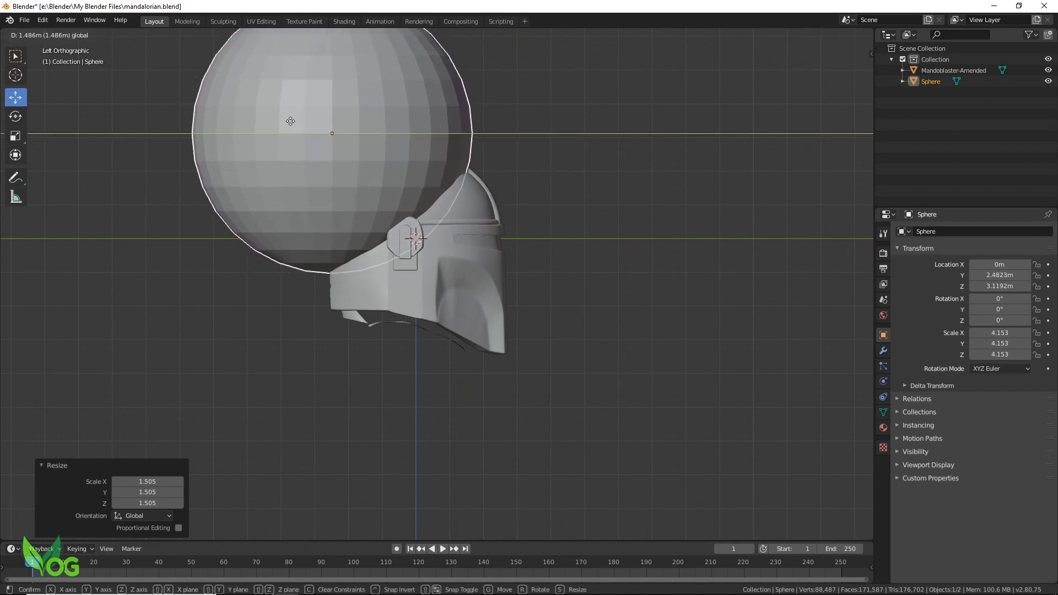
pyautogui.click(290, 121)
# Scale the upper and lower spheres to about 5.48 and move them along Y to about 11.47 m, clear of the helmet.
pyautogui.moveTo(591, 344); pyautogui.dragTo(402, 355, button='middle')
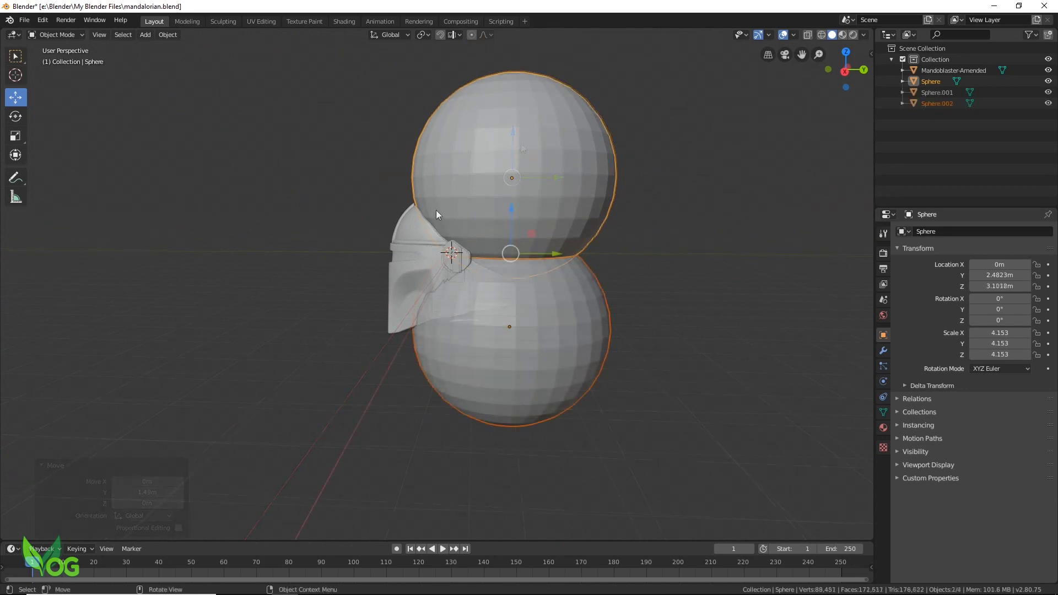
pyautogui.press('s')
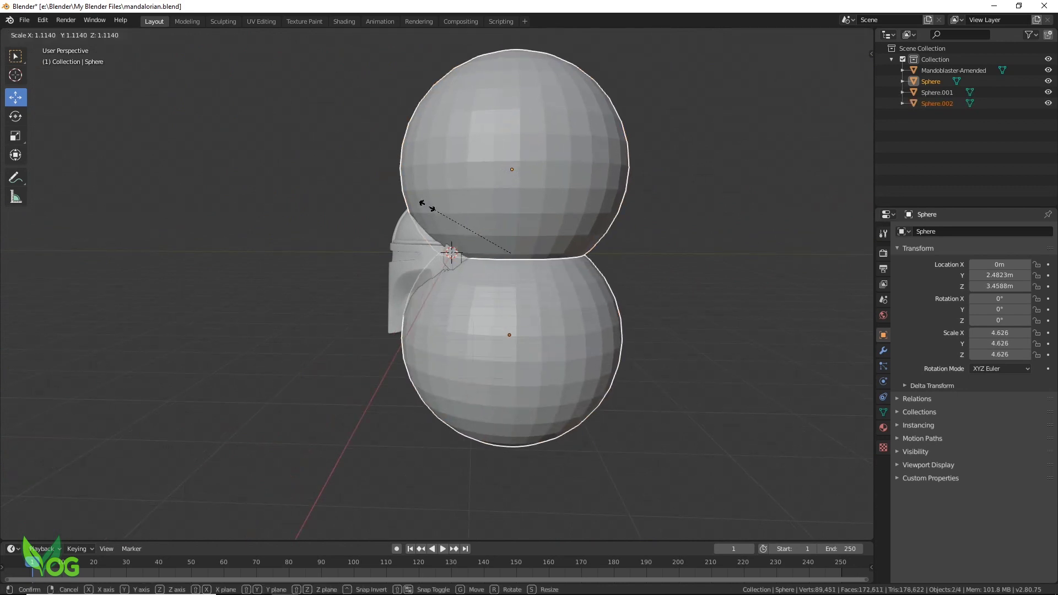
pyautogui.click(407, 203)
pyautogui.press('KP_3')
pyautogui.press('g')
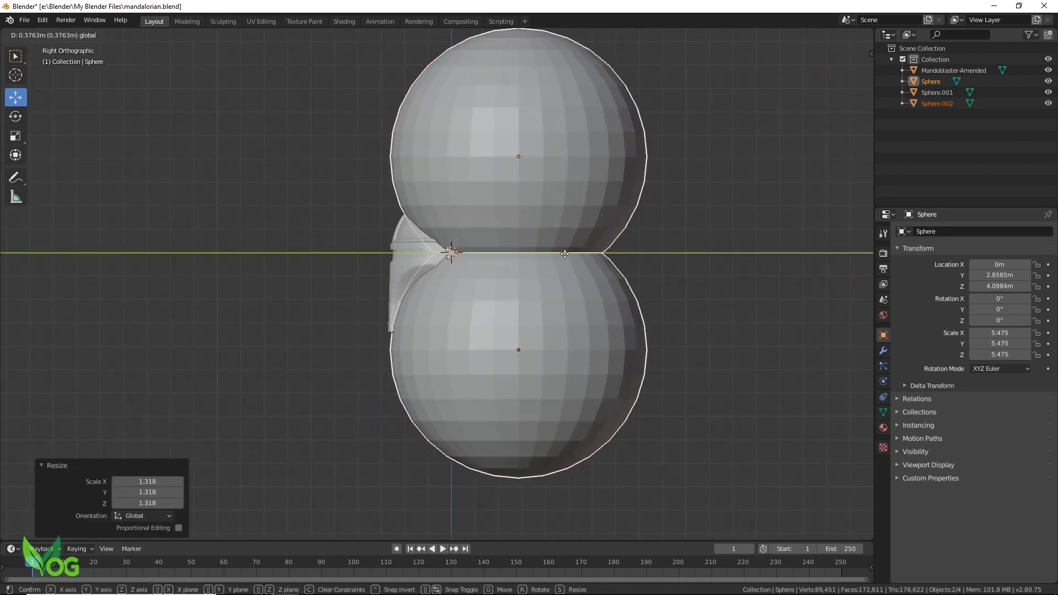
pyautogui.click(764, 254)
# Delete the extra sphere around the helmet and move the two large spheres back over the helmet.
pyautogui.click(466, 197)
pyautogui.press('Delete')
pyautogui.click(670, 204)
pyautogui.keyDown('shift'); pyautogui.click(732, 326); pyautogui.keyUp('shift')
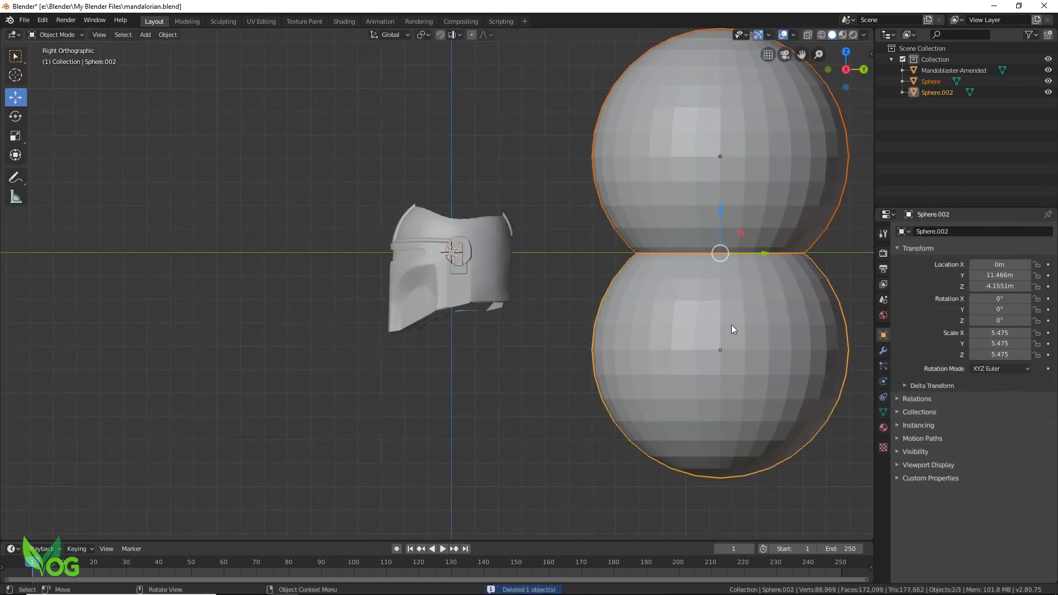
pyautogui.press('g')
pyautogui.click(550, 330)
# Move the lower sphere slightly down along Z.
pyautogui.moveTo(283, 316); pyautogui.dragTo(269, 344, button='middle')
pyautogui.hotkey('alt', 'a')
pyautogui.click(534, 329)
pyautogui.moveTo(536, 311); pyautogui.dragTo(536, 337)
# Raise the upper sphere to about Z 5.78 m and shift it along Y to about 2.42 m.
pyautogui.click(542, 165)
pyautogui.moveTo(541, 113); pyautogui.dragTo(542, 67)
pyautogui.moveTo(582, 109); pyautogui.dragTo(551, 109)
# Replace the lower sphere with a duplicate of the upper sphere moved straight down along Z below the helmet.
pyautogui.moveTo(710, 307); pyautogui.dragTo(730, 334, button='middle')
pyautogui.click(564, 376)
pyautogui.press('Delete')
pyautogui.click(507, 145)
pyautogui.rightClick(507, 146)
pyautogui.click(488, 152)
pyautogui.press('z')
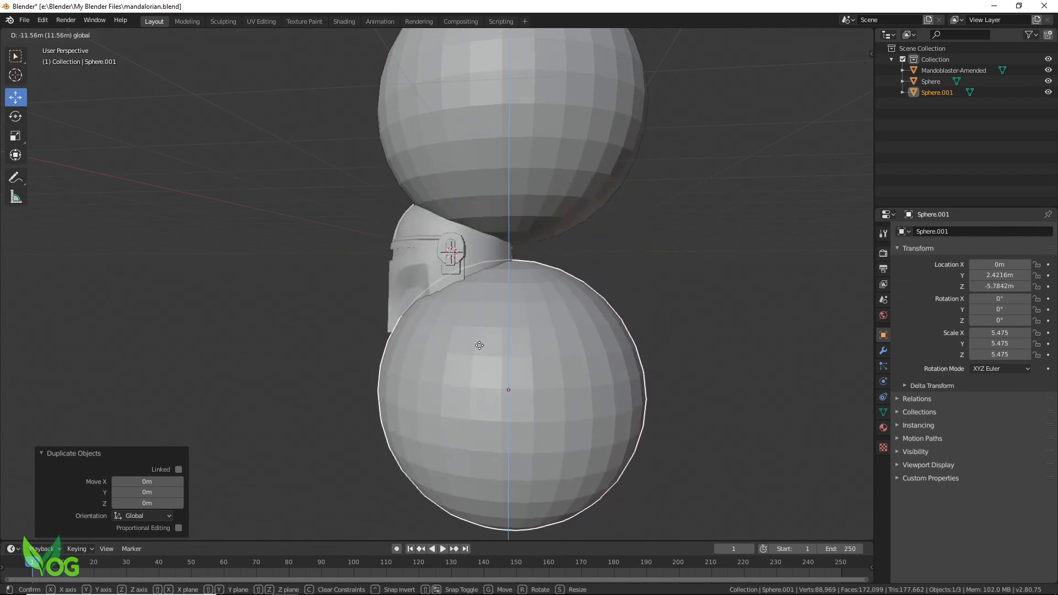
pyautogui.click(487, 355)
# Subtract one of the two large spheres from the helmet with BoolTool Difference.
pyautogui.moveTo(345, 309); pyautogui.dragTo(474, 319, button='middle')
pyautogui.keyDown('shift'); pyautogui.click(432, 131); pyautogui.keyUp('shift')
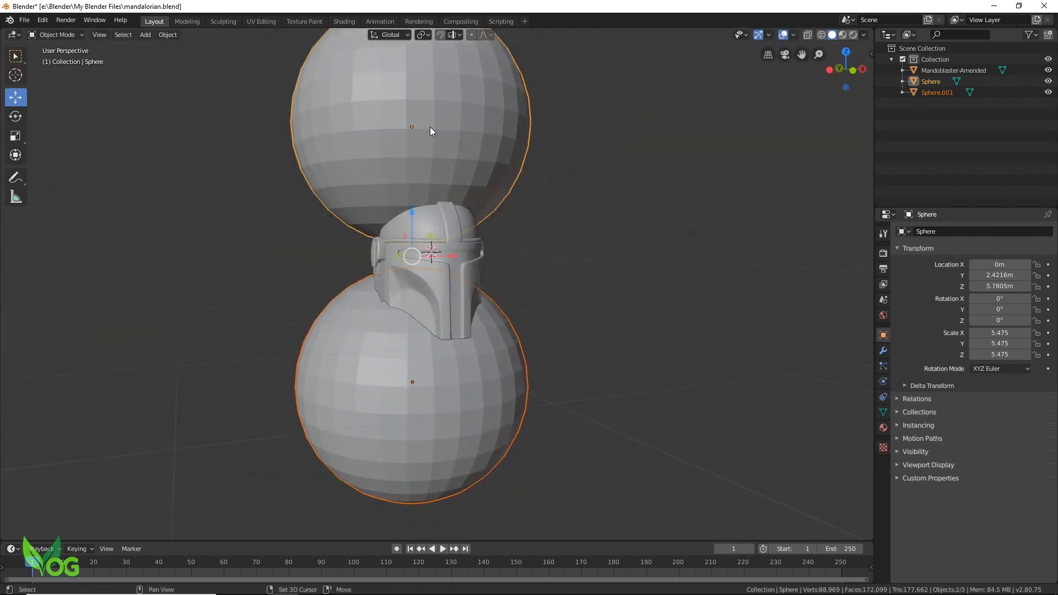
pyautogui.press('g')
pyautogui.click(430, 128)
pyautogui.click(568, 303)
pyautogui.rightClick(436, 236)
pyautogui.click(167, 35)
pyautogui.moveTo(237, 378)
pyautogui.click(299, 391)
# Subtract the remaining large sphere from the helmet with BoolTool Difference.
pyautogui.keyDown('shift'); pyautogui.click(474, 176); pyautogui.keyUp('shift')
pyautogui.keyDown('shift'); pyautogui.click(432, 290); pyautogui.keyUp('shift')
pyautogui.click(168, 35)
pyautogui.moveTo(203, 379)
pyautogui.click(308, 389)
pyautogui.moveTo(484, 461); pyautogui.dragTo(445, 171, button='middle')
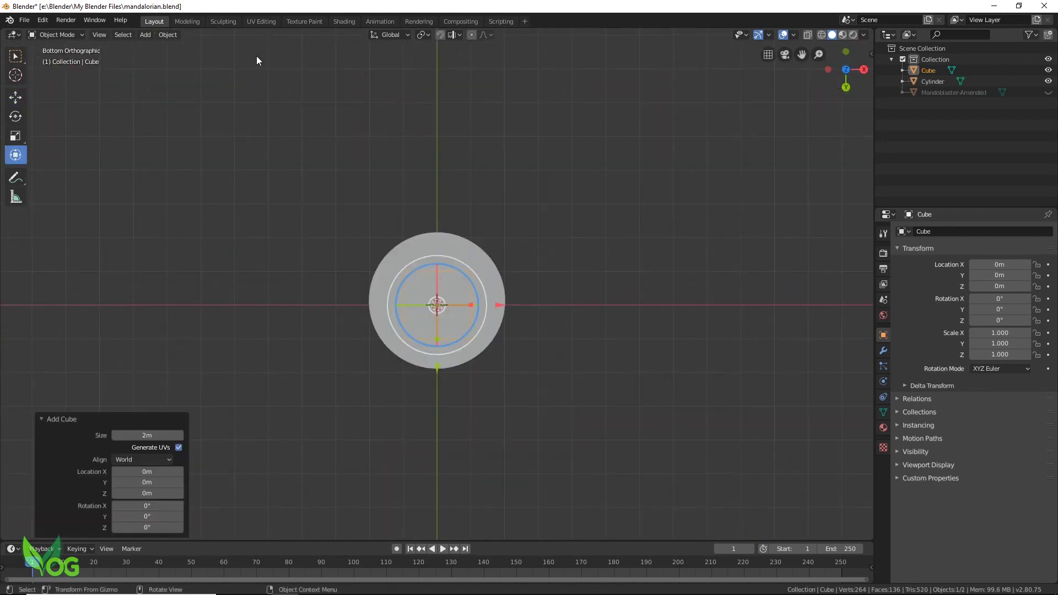
# Scale the new cube to about 3.36 and move it along Y to about 3.35 m, covering half of the cylinder.
pyautogui.press('s')
pyautogui.click(194, 294)
pyautogui.press('g')
pyautogui.press('y')
pyautogui.click(432, 475)
# Stretch the cube along Z until it is taller than the cylinder.
pyautogui.moveTo(432, 475); pyautogui.dragTo(594, 193, button='middle')
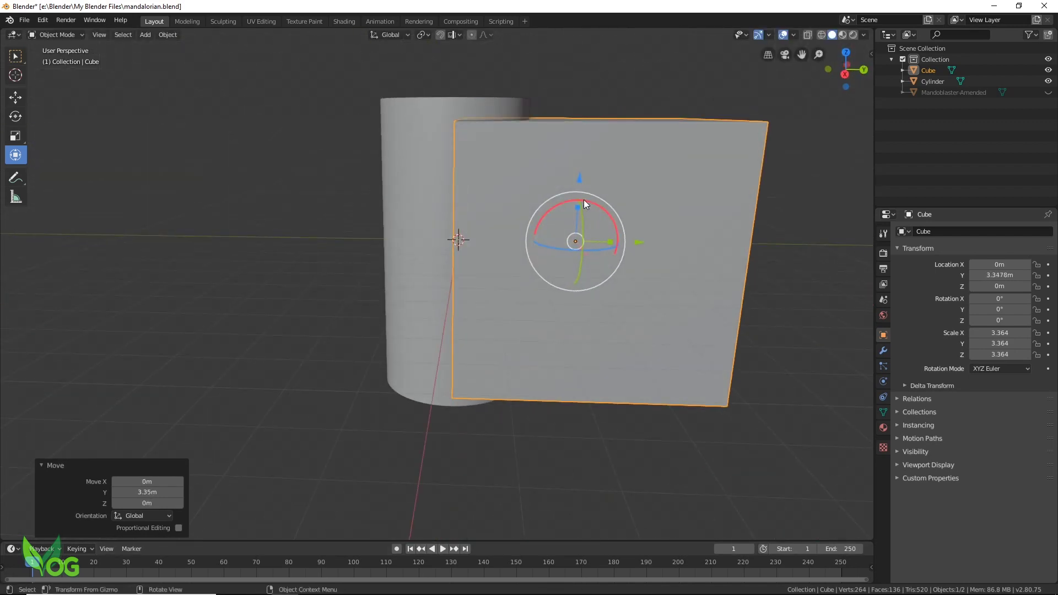
pyautogui.press('s')
pyautogui.press('z')
pyautogui.click(572, 171)
# Cut the cylinder in half by subtracting the cube with BoolTool Difference, and unhide the helmet.
pyautogui.keyDown('shift'); pyautogui.click(415, 312); pyautogui.keyUp('shift')
pyautogui.click(167, 36)
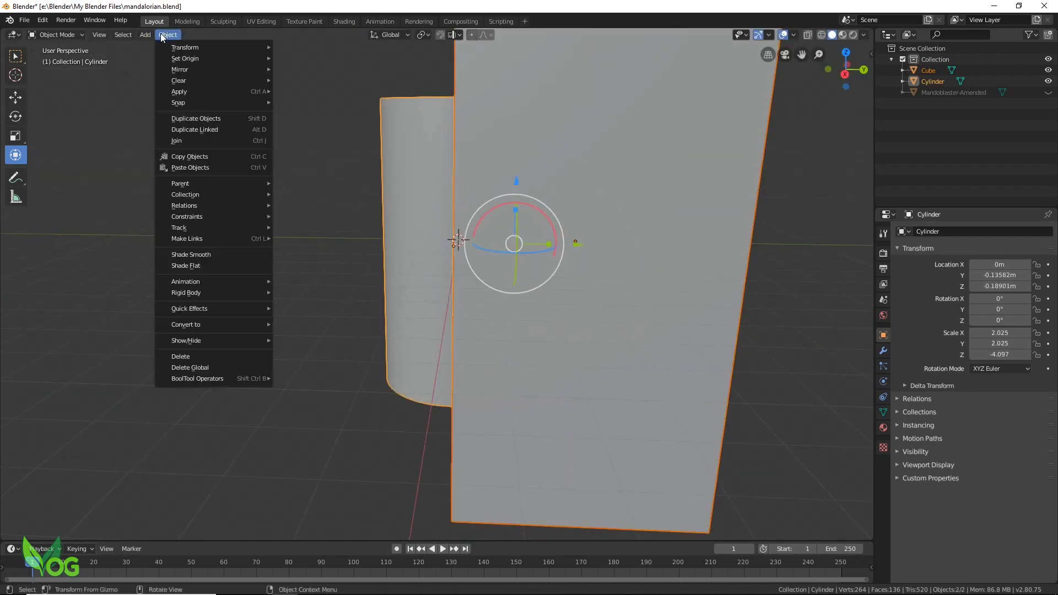
pyautogui.moveTo(231, 379)
pyautogui.click(299, 385)
pyautogui.hotkey('alt', 'h')
# Shorten the half cylinder along Z to a scale of about 0.87 and set its Z position to about -0.28 m inside the helmet.
pyautogui.moveTo(781, 192); pyautogui.dragTo(499, 404, button='middle')
pyautogui.moveTo(457, 204); pyautogui.dragTo(457, 232)
pyautogui.moveTo(650, 320); pyautogui.dragTo(607, 365, button='middle')
pyautogui.moveTo(456, 206)
pyautogui.mouseDown()
pyautogui.moveTo(462, 191)
pyautogui.moveTo(468, 203)
pyautogui.mouseUp()
pyautogui.moveTo(468, 203); pyautogui.dragTo(762, 256, button='middle')
pyautogui.moveTo(445, 214); pyautogui.dragTo(447, 207)
pyautogui.moveTo(645, 402); pyautogui.dragTo(751, 353, button='middle')
pyautogui.moveTo(467, 159); pyautogui.dragTo(794, 306)
pyautogui.moveTo(794, 306); pyautogui.dragTo(705, 249, button='middle')
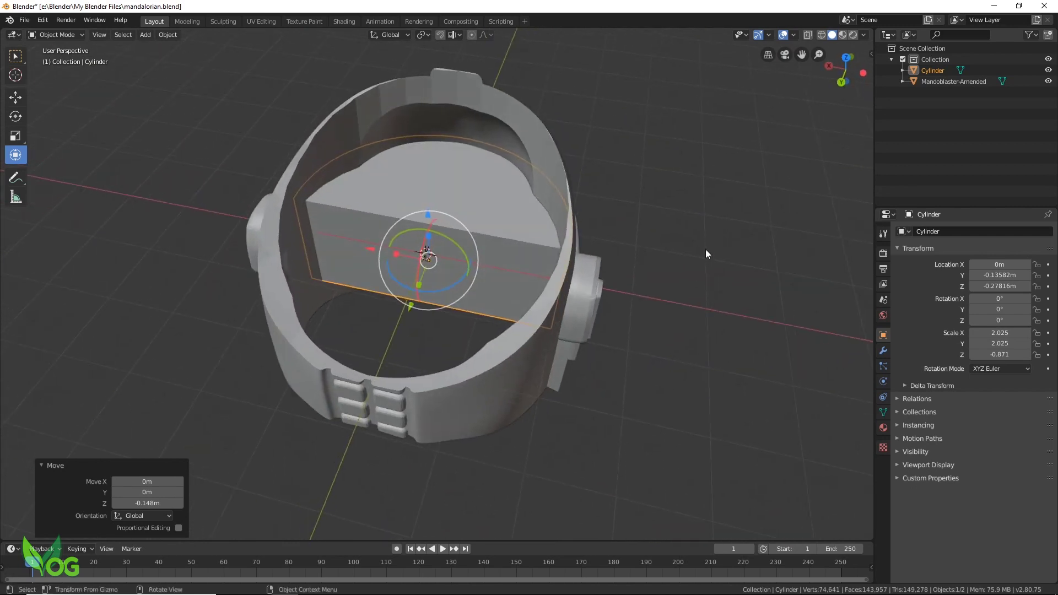
# Duplicate the half cylinder, raise the copy and scale it down to about 1.57.
pyautogui.rightClick(507, 206)
pyautogui.click(507, 206)
pyautogui.rightClick(466, 175)
pyautogui.moveTo(429, 216); pyautogui.dragTo(427, 152)
pyautogui.press('s')
pyautogui.click(204, 179)
pyautogui.click(841, 82)
pyautogui.click(864, 70)
# Position the smaller half cylinder at Y about -0.67 m and Z about -0.09 m, with a Z scale of about 1.2.
pyautogui.moveTo(346, 149); pyautogui.dragTo(379, 148)
pyautogui.moveTo(441, 90); pyautogui.dragTo(440, 123)
pyautogui.moveTo(644, 150); pyautogui.dragTo(497, 189, button='middle')
pyautogui.moveTo(440, 172); pyautogui.dragTo(458, 134)
pyautogui.moveTo(766, 201); pyautogui.dragTo(697, 263, button='middle')
pyautogui.moveTo(439, 145); pyautogui.dragTo(448, 178)
pyautogui.click(15, 98)
pyautogui.moveTo(610, 298)
pyautogui.mouseDown(button='middle')
pyautogui.moveTo(659, 262)
pyautogui.moveTo(623, 309)
pyautogui.mouseUp(button='middle')
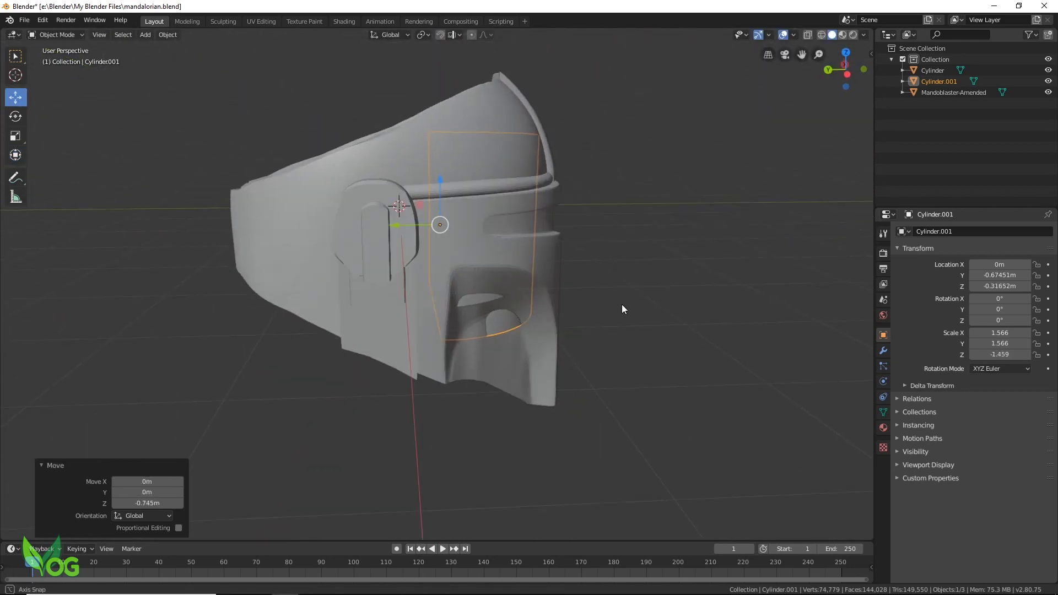
pyautogui.click(847, 74)
pyautogui.moveTo(440, 164); pyautogui.dragTo(432, 152)
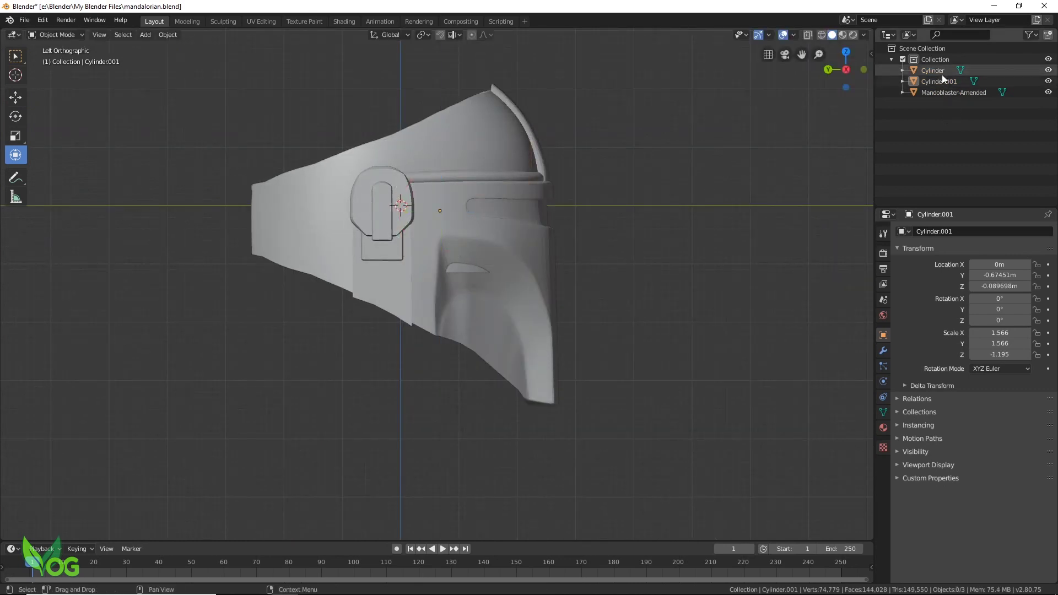
# Adjust the height of the half-cylinder block in side view and duplicate it inside the helmet.
pyautogui.moveTo(413, 191); pyautogui.dragTo(412, 194)
pyautogui.moveTo(408, 162); pyautogui.dragTo(409, 155)
pyautogui.click(828, 70)
pyautogui.click(828, 69)
pyautogui.moveTo(756, 146); pyautogui.dragTo(524, 232, button='middle')
pyautogui.click(523, 232)
pyautogui.rightClick(429, 240)
pyautogui.click(405, 192)
pyautogui.rightClick(404, 199)
pyautogui.click(384, 230)
pyautogui.rightClick(385, 231)
# Move the duplicated block along Z to about -0.99 m and scale it down to about 1.47.
pyautogui.hotkey('shift', 'space')
pyautogui.press('g')
pyautogui.moveTo(448, 275); pyautogui.dragTo(448, 203)
pyautogui.press('s')
pyautogui.click(420, 229)
# Flatten the round cylinder to a Z scale of about 0.54 and place it at Y about 0.61 m, Z about -0.11 m.
pyautogui.moveTo(708, 267); pyautogui.dragTo(626, 251, button='middle')
pyautogui.moveTo(349, 244); pyautogui.dragTo(345, 244)
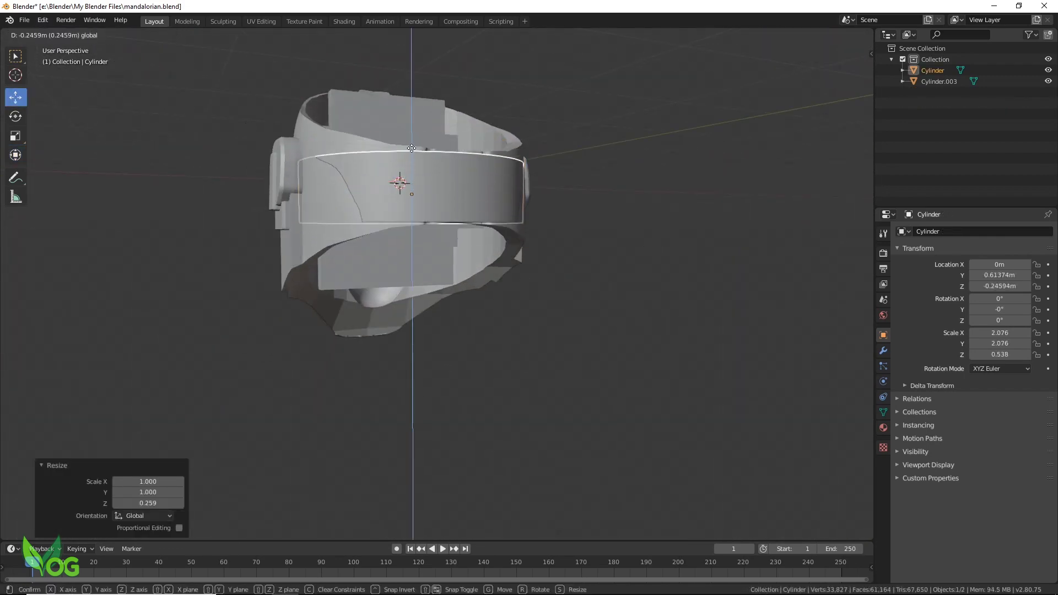
pyautogui.moveTo(412, 148); pyautogui.dragTo(412, 147)
pyautogui.moveTo(550, 226); pyautogui.dragTo(600, 259, button='middle')
pyautogui.moveTo(357, 122); pyautogui.dragTo(357, 120)
pyautogui.moveTo(554, 372)
pyautogui.mouseDown(button='middle')
pyautogui.moveTo(583, 366)
pyautogui.moveTo(561, 368)
pyautogui.mouseUp(button='middle')
pyautogui.moveTo(547, 316); pyautogui.dragTo(527, 255, button='middle')
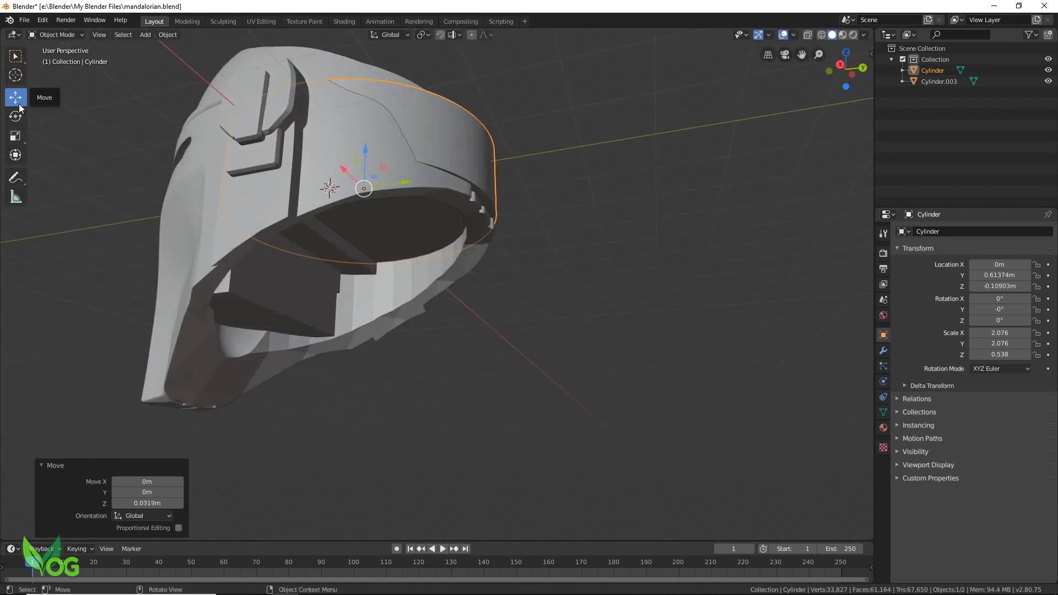
# Thicken the flat cylinder to a Z scale of about 0.87 and lower it to Z about -0.33 m.
pyautogui.click(16, 155)
pyautogui.moveTo(366, 160); pyautogui.dragTo(362, 158)
pyautogui.click(17, 101)
pyautogui.moveTo(603, 259); pyautogui.dragTo(558, 303, button='middle')
pyautogui.click(16, 154)
pyautogui.moveTo(389, 132); pyautogui.dragTo(390, 120)
pyautogui.moveTo(390, 120); pyautogui.dragTo(463, 372, button='middle')
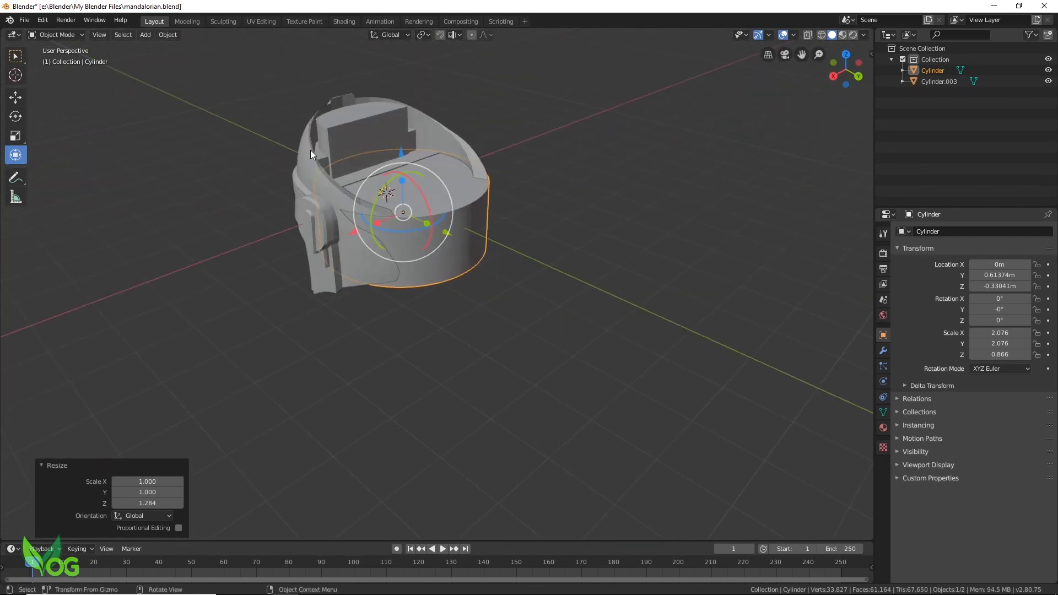
# Merge the flat cylinder with the helmet using BoolTool Union.
pyautogui.click(168, 34)
pyautogui.click(181, 378)
pyautogui.moveTo(343, 396); pyautogui.dragTo(551, 394, button='middle')
pyautogui.click(568, 389)
# Add a 128-vertex cylinder, scale it to about 1.97 and move it along Y to about 0.37 m inside the helmet outline.
pyautogui.click(839, 70)
pyautogui.click(845, 84)
pyautogui.click(145, 34)
pyautogui.moveTo(165, 44)
pyautogui.click(249, 98)
pyautogui.press('s')
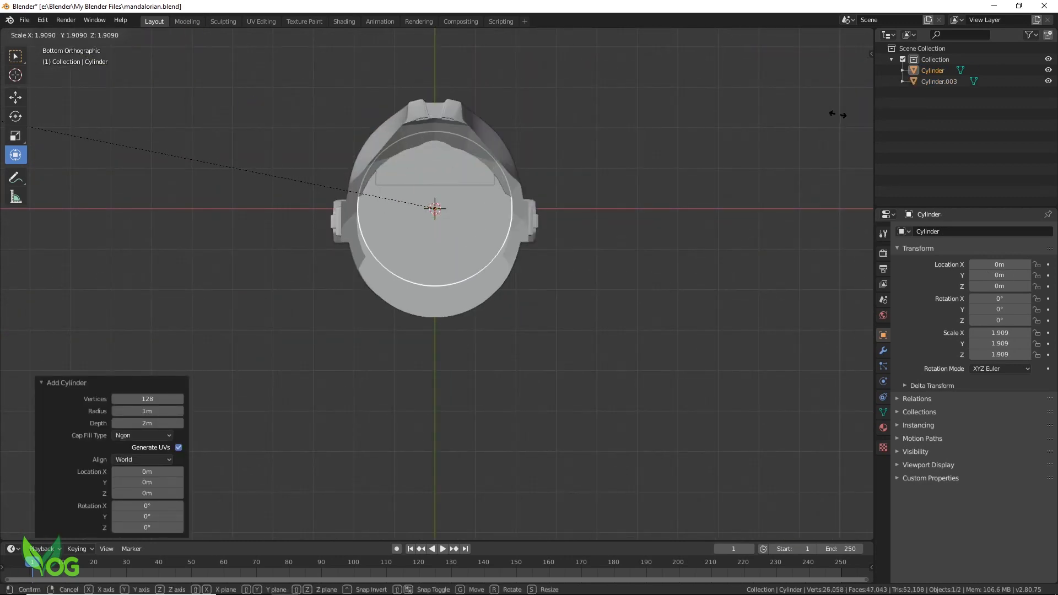
pyautogui.click(837, 114)
pyautogui.click(16, 97)
pyautogui.moveTo(435, 253); pyautogui.dragTo(434, 269)
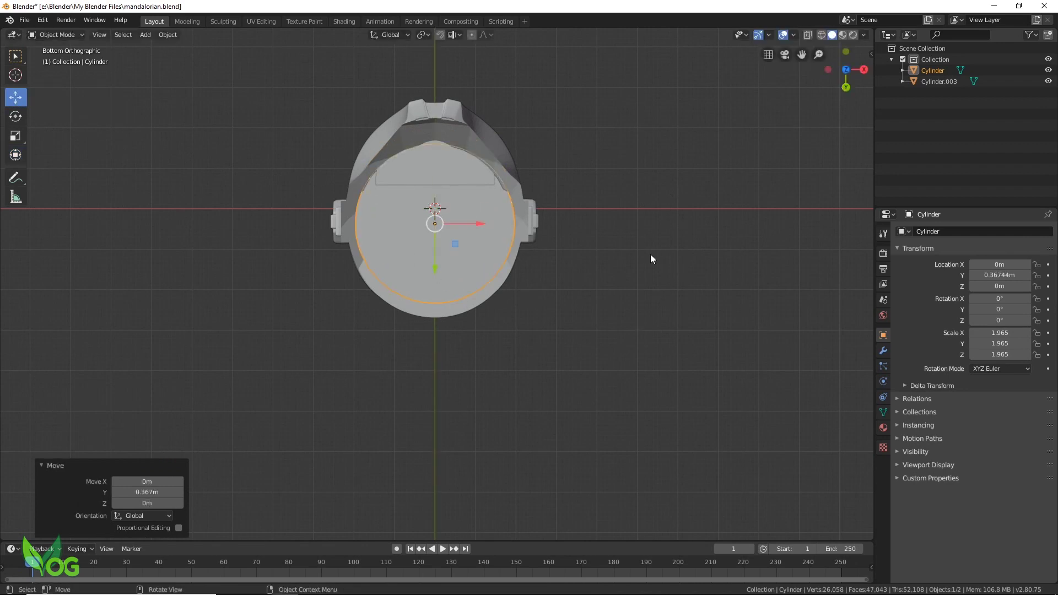
# Stretch the new cylinder along Z to a scale of about 8.27 and shift it along Y to about 0.42 m.
pyautogui.moveTo(812, 173); pyautogui.dragTo(666, 326, button='middle')
pyautogui.scroll(-4, 666, 326)
pyautogui.click(16, 154)
pyautogui.moveTo(407, 220); pyautogui.dragTo(406, 117)
pyautogui.moveTo(485, 308); pyautogui.dragTo(560, 345, button='middle')
pyautogui.press('g')
pyautogui.press('y')
pyautogui.click(560, 345)
pyautogui.scroll(5, 560, 345)
pyautogui.moveTo(673, 231); pyautogui.dragTo(350, 336, button='middle')
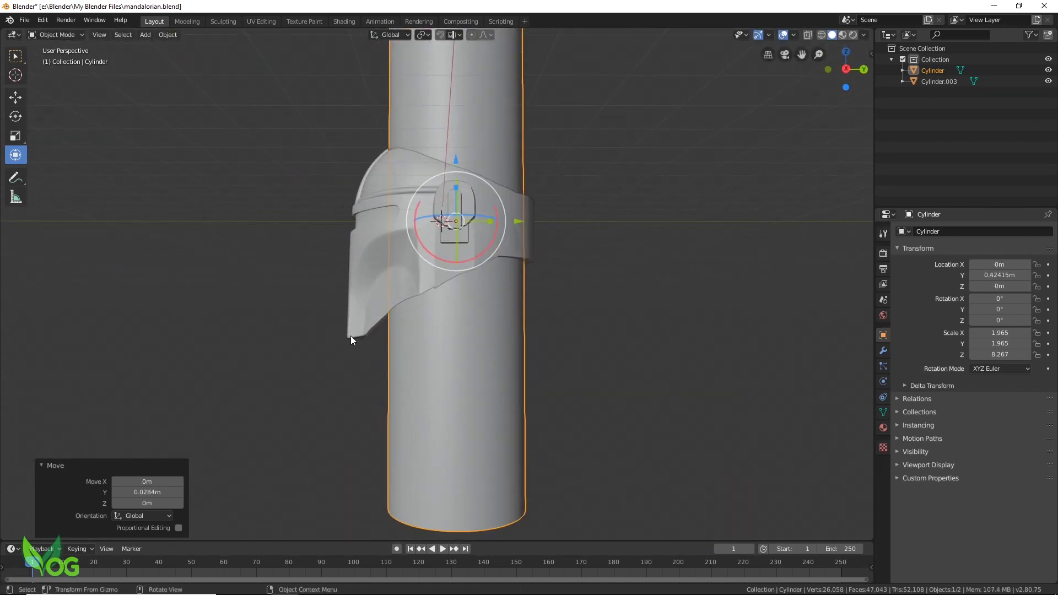
# Subtract the tall cylinder from the helmet with BoolTool Difference and hide the Cylinder object.
pyautogui.keyDown('shift'); pyautogui.click(394, 287); pyautogui.keyUp('shift')
pyautogui.click(168, 35)
pyautogui.moveTo(232, 378)
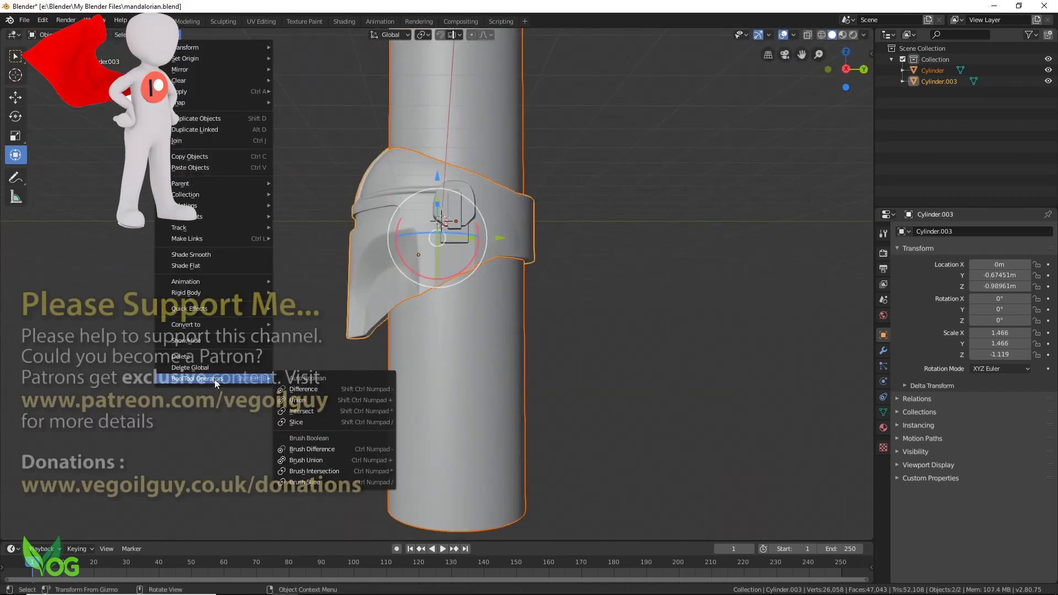
pyautogui.click(303, 390)
pyautogui.moveTo(303, 390); pyautogui.dragTo(560, 326, button='middle')
pyautogui.click(1048, 70)
pyautogui.moveTo(629, 407); pyautogui.dragTo(763, 378, button='middle')
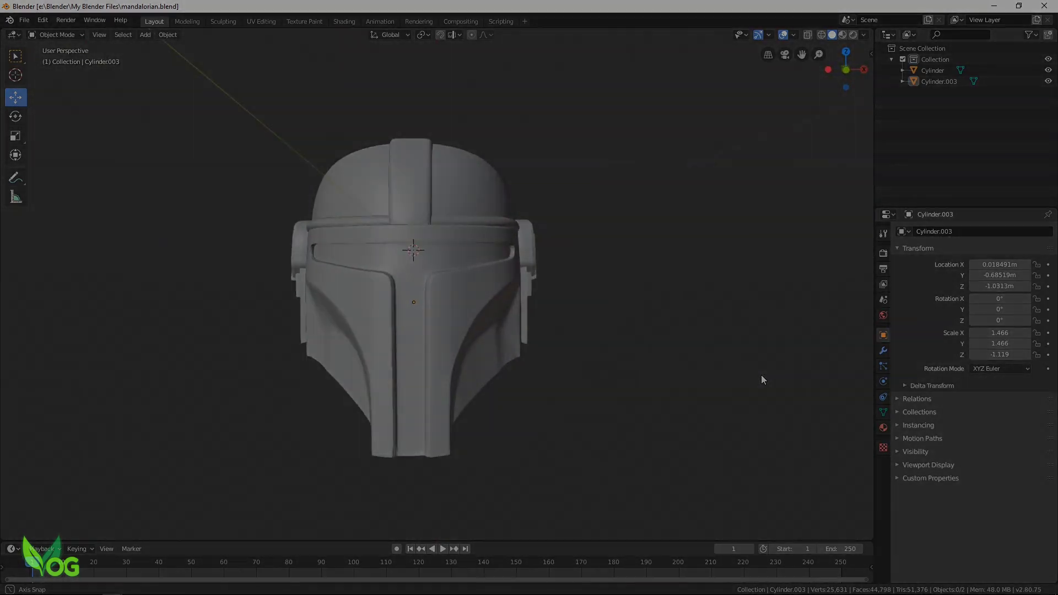